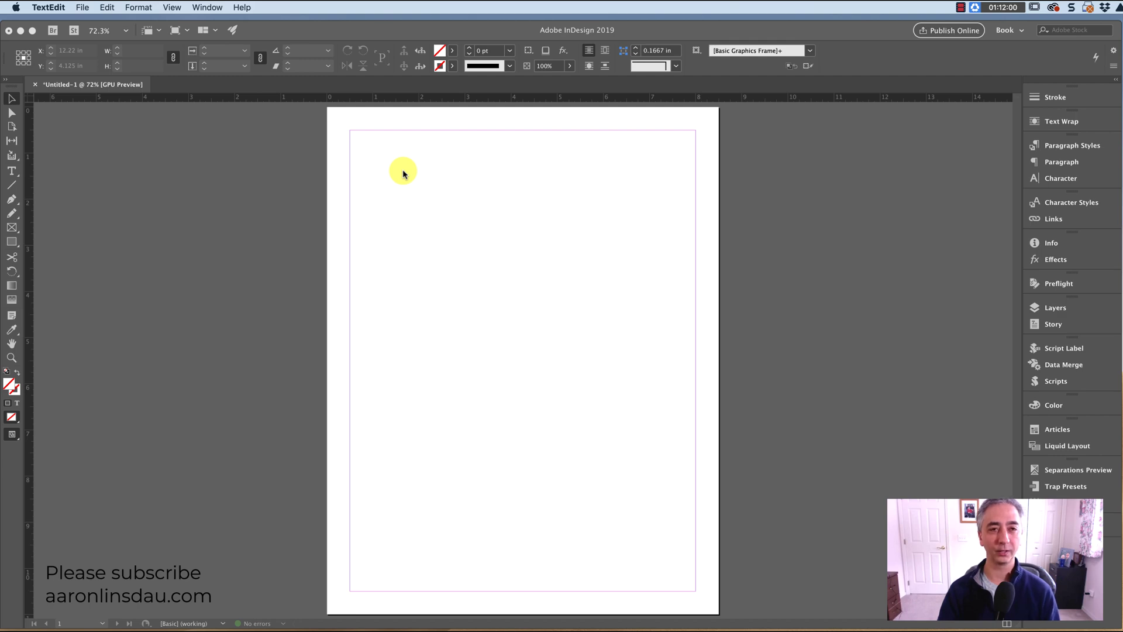
Step: Switch to the 'Jean-Marie Londeix biography' Word document in front of InDesign
key("super+Tab")
key("super+Tab")
key("super+Tab")
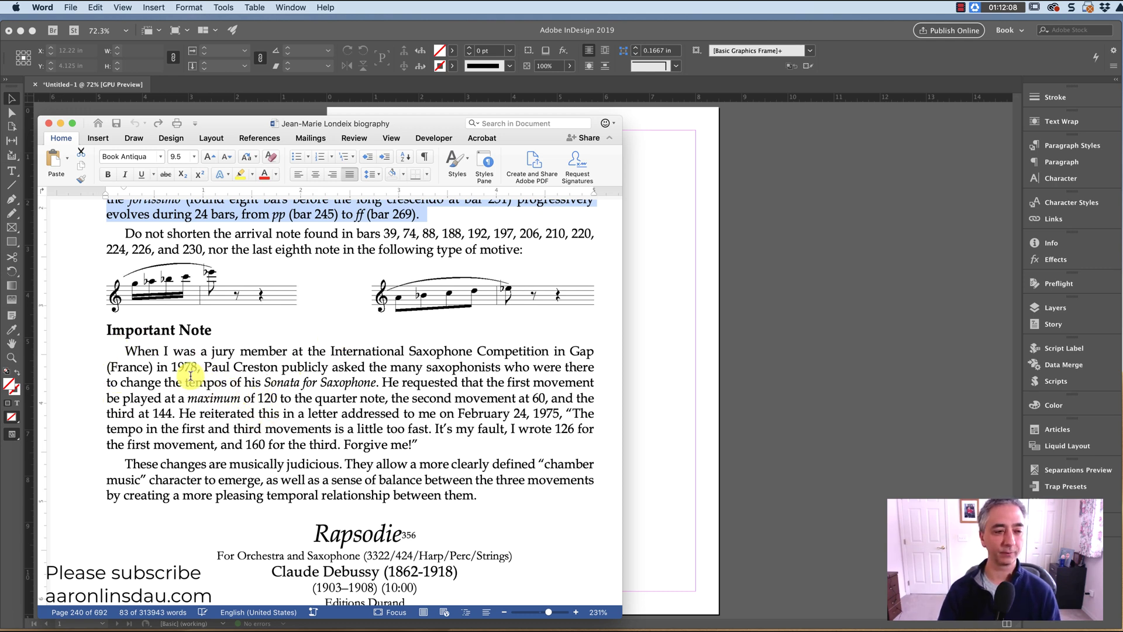
Step: Copy the Word paragraph from "When I was a jury member" to "Forgive me!" and return to InDesign
left_click(122, 348)
left_click_drag(138, 352, 417, 446)
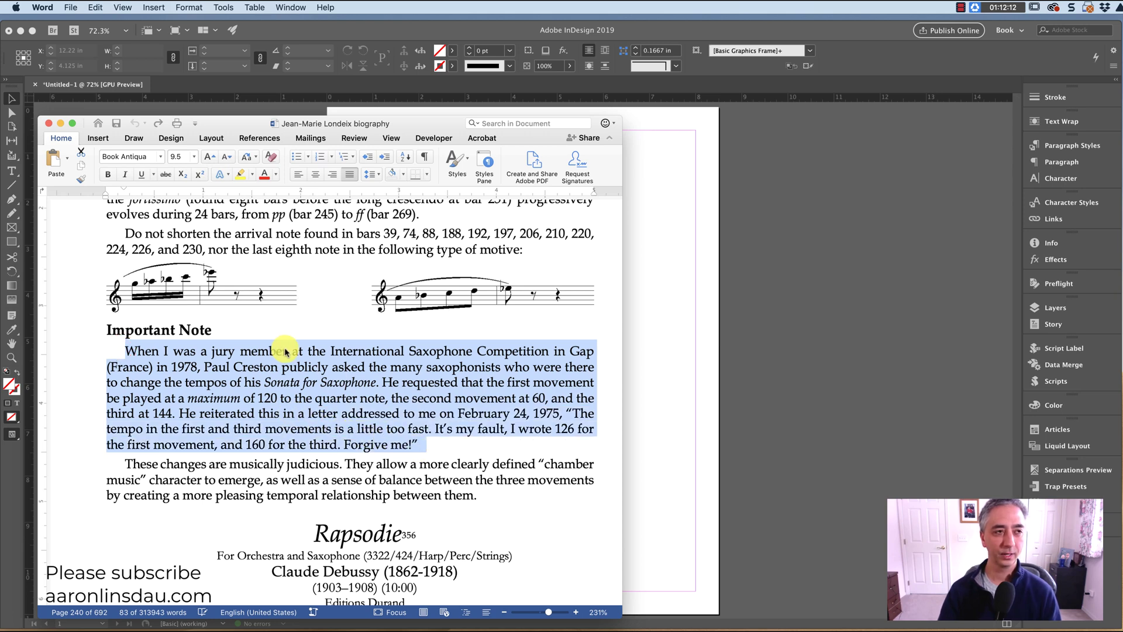
left_click(95, 7)
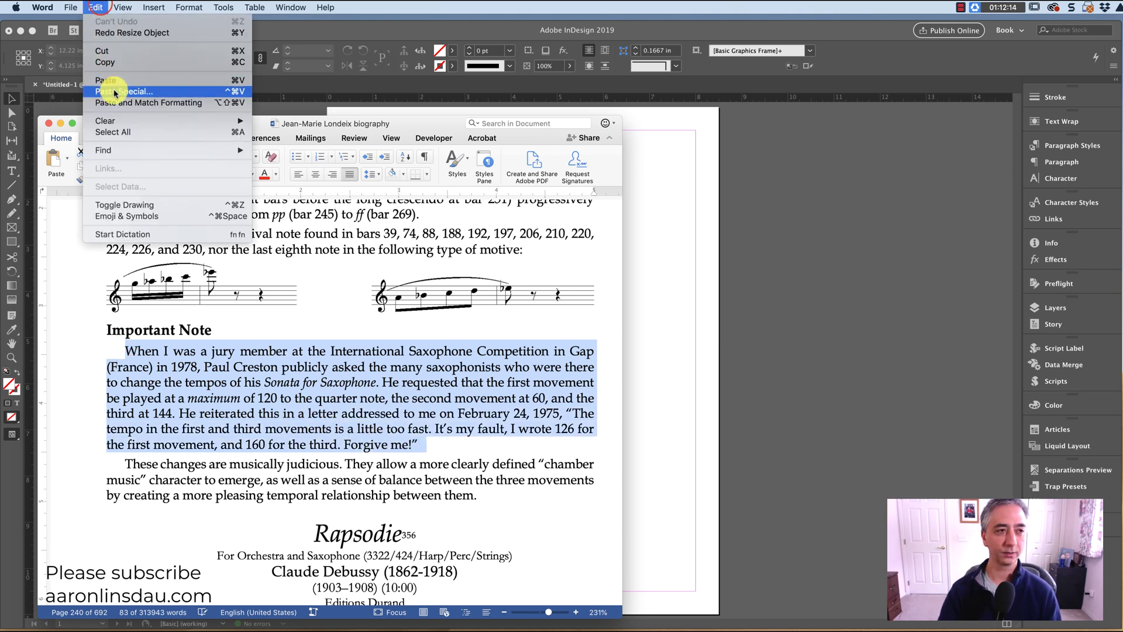
left_click(117, 61)
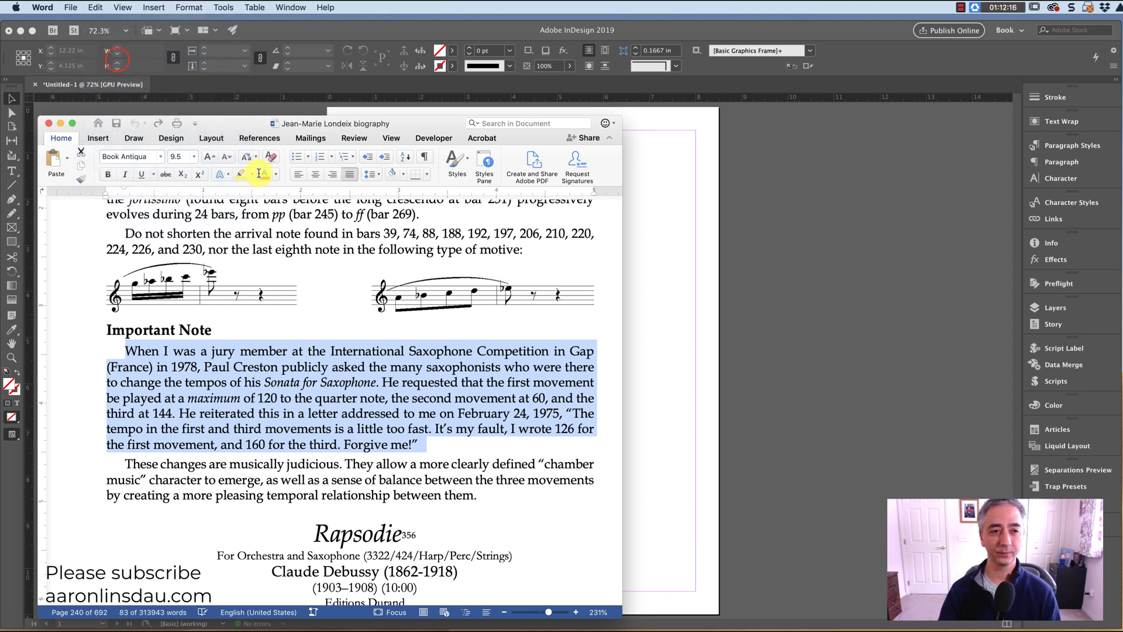
left_click(648, 255)
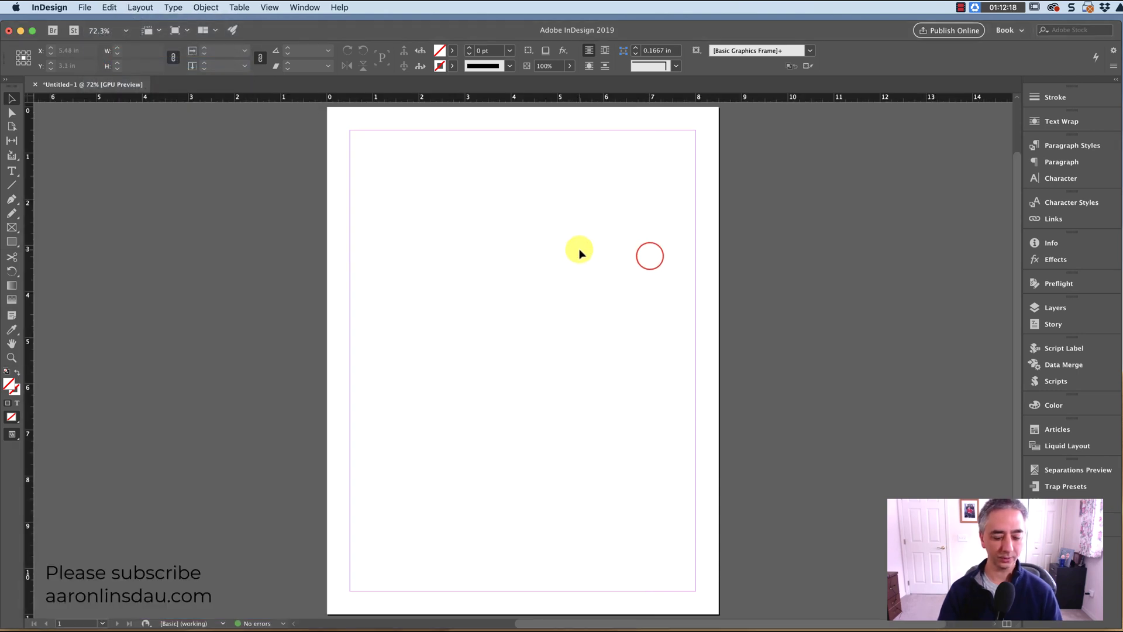
Step: Paste the paragraph and place its frame at the top-left margin, spanning the full 7.5 in width
left_click(109, 7)
left_click(134, 75)
left_click_drag(517, 308, 387, 167)
left_click_drag(445, 257, 695, 257)
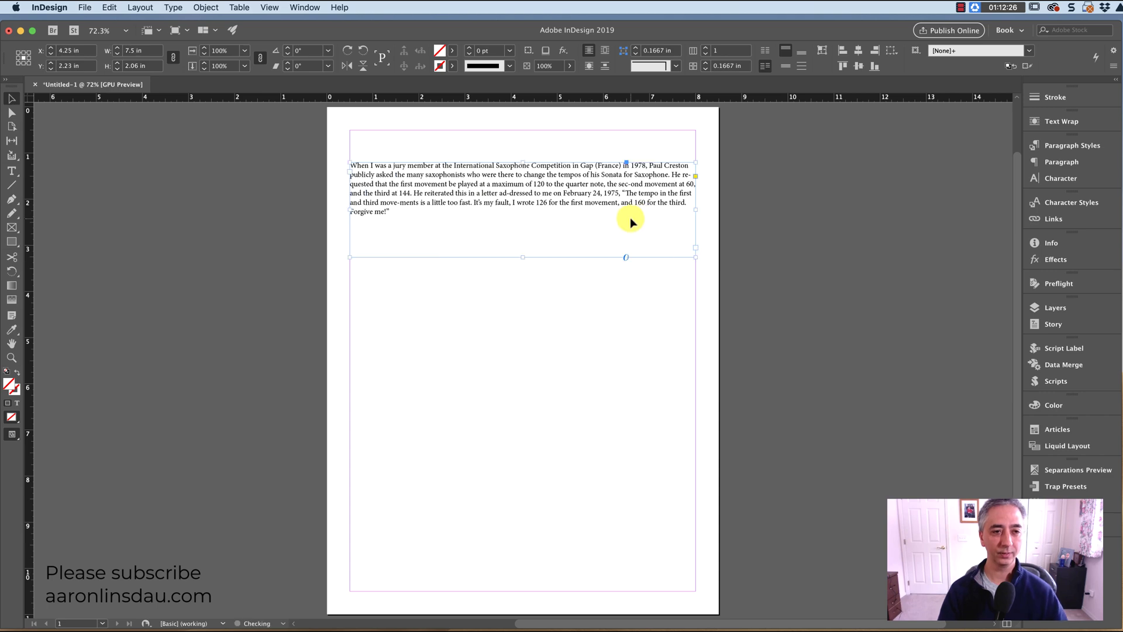
Step: Zoom in and compare the pasted plain text against the original Word paragraph
key("super+alt+equal")
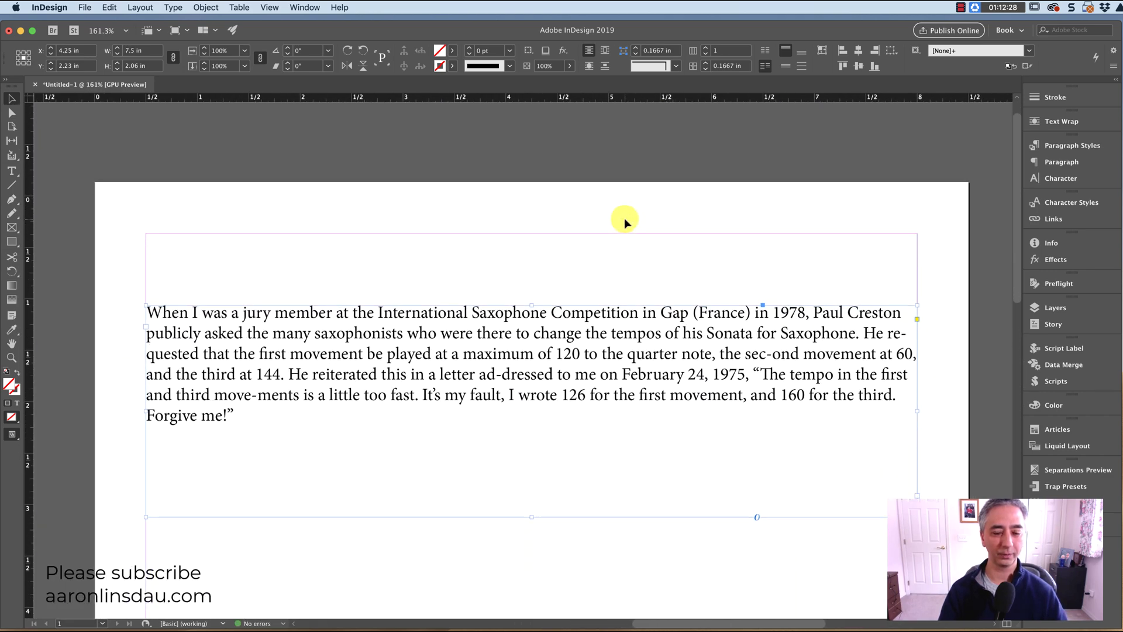
scroll(623, 218, "down", 2)
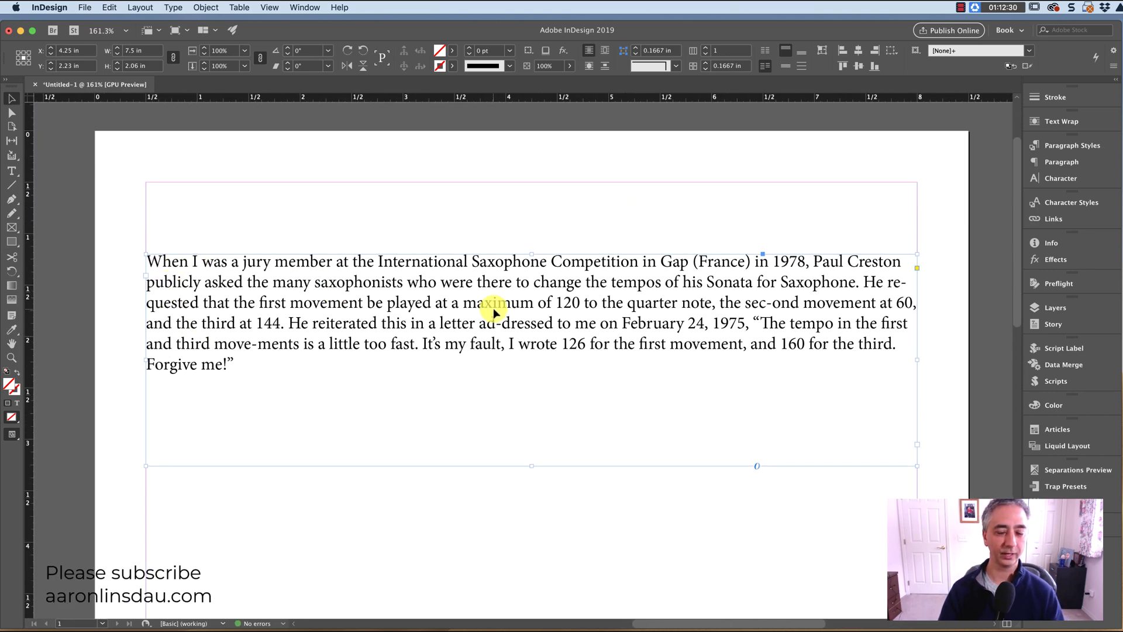
key("super+Tab")
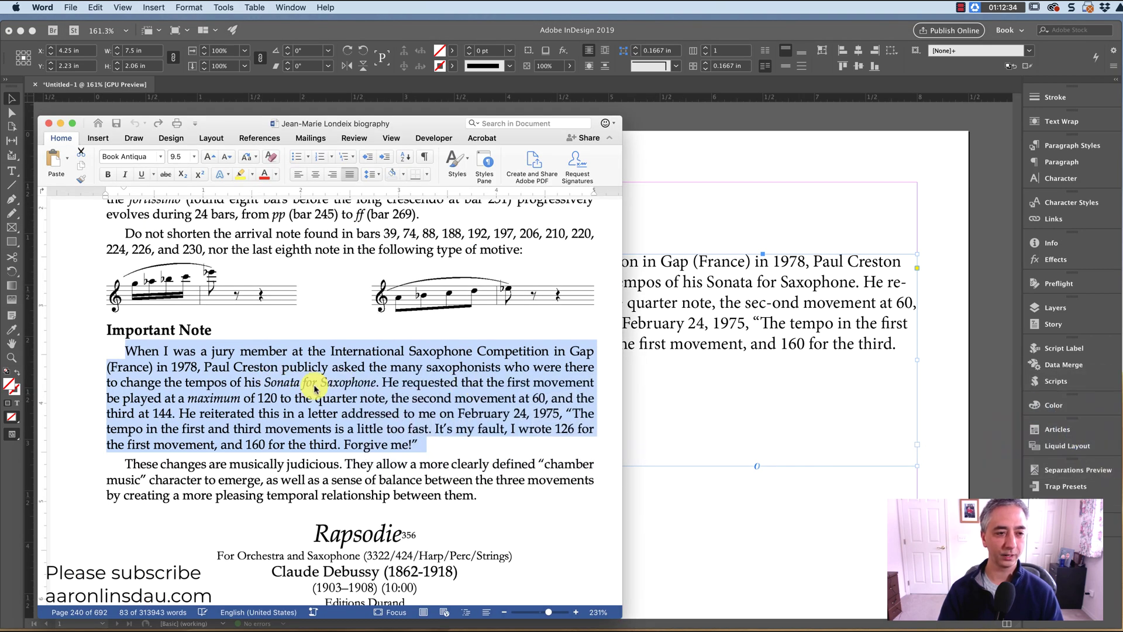
left_click(635, 332)
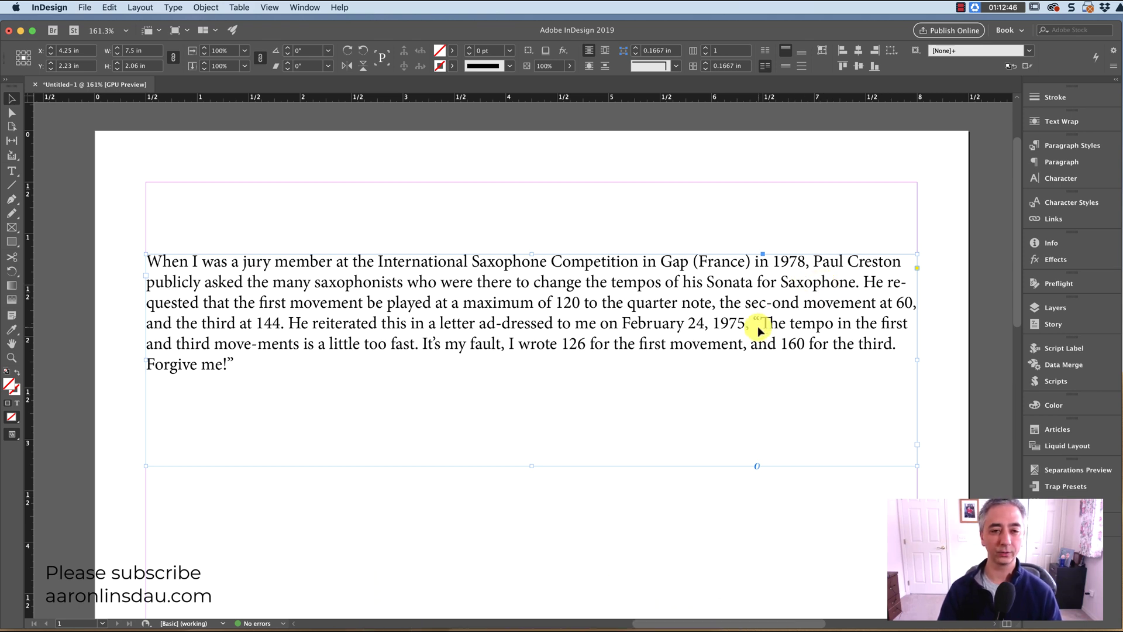
scroll(728, 337, "down", 2)
scroll(727, 337, "down", 1)
scroll(727, 333, "down", 3)
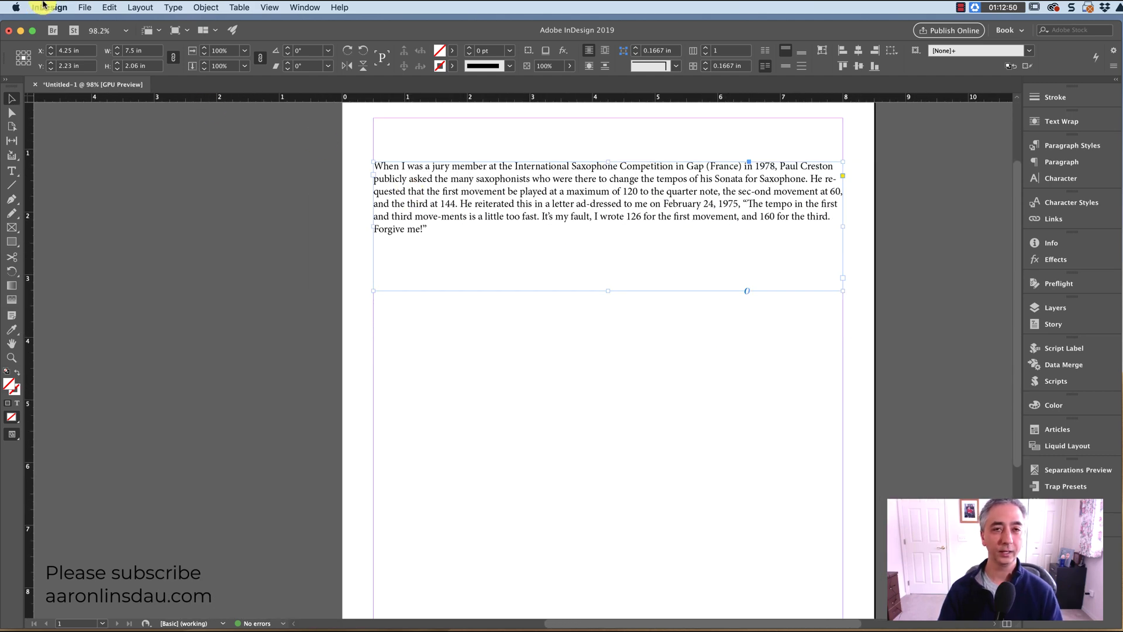
Step: Set Clipboard Handling to paste All Information (Index Markers, Swatches, Styles, etc.) instead of Text Only
left_click(44, 8)
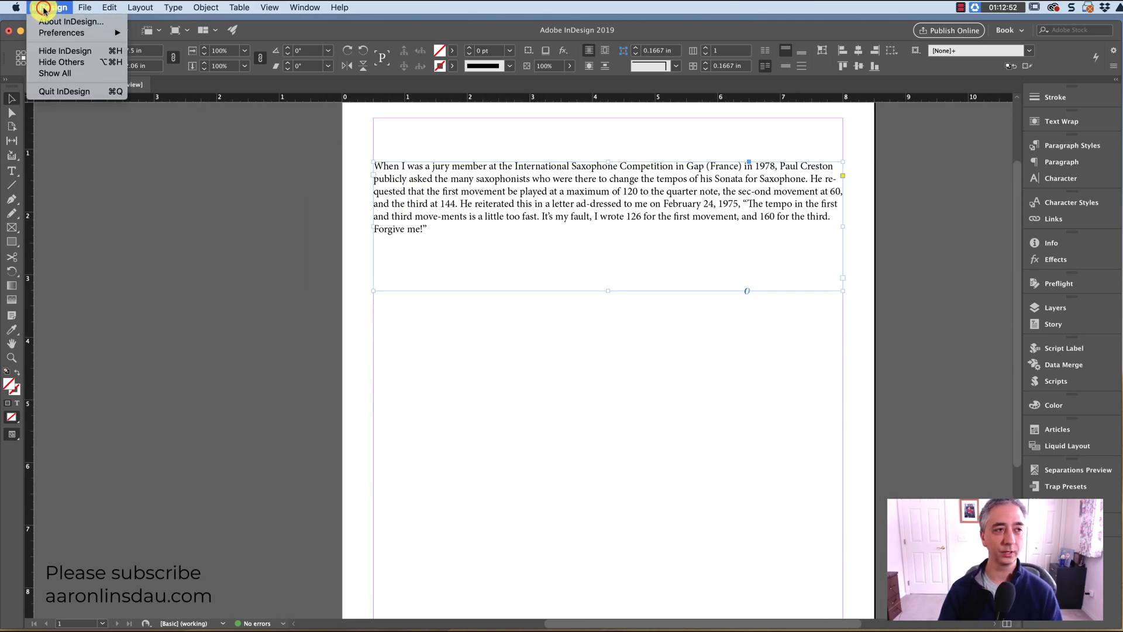
mouse_move(52, 34)
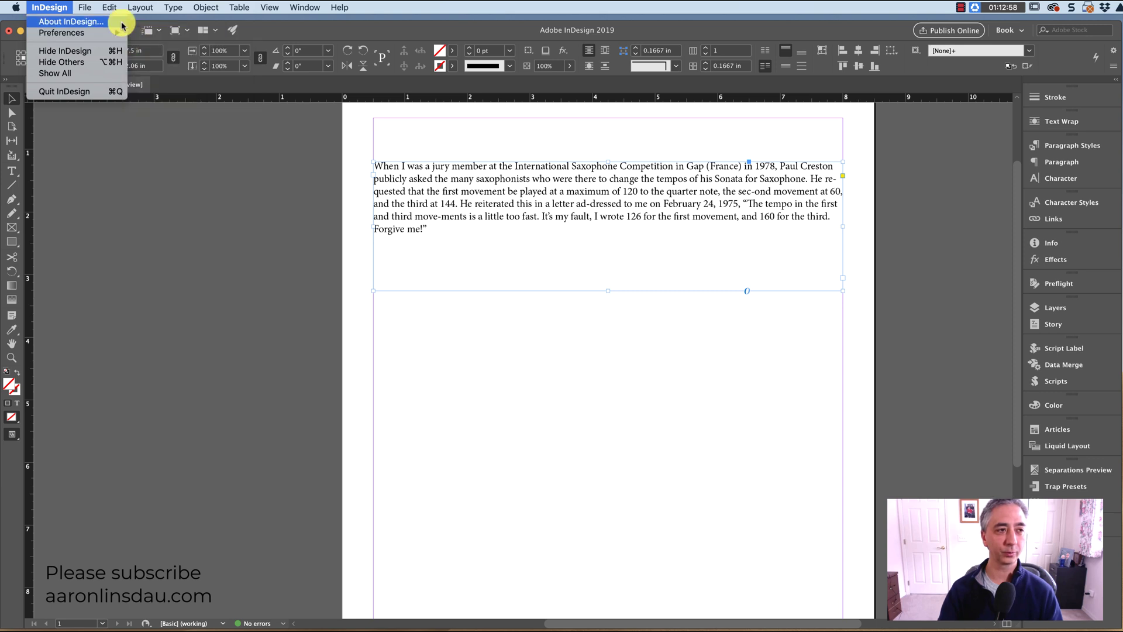
mouse_move(118, 42)
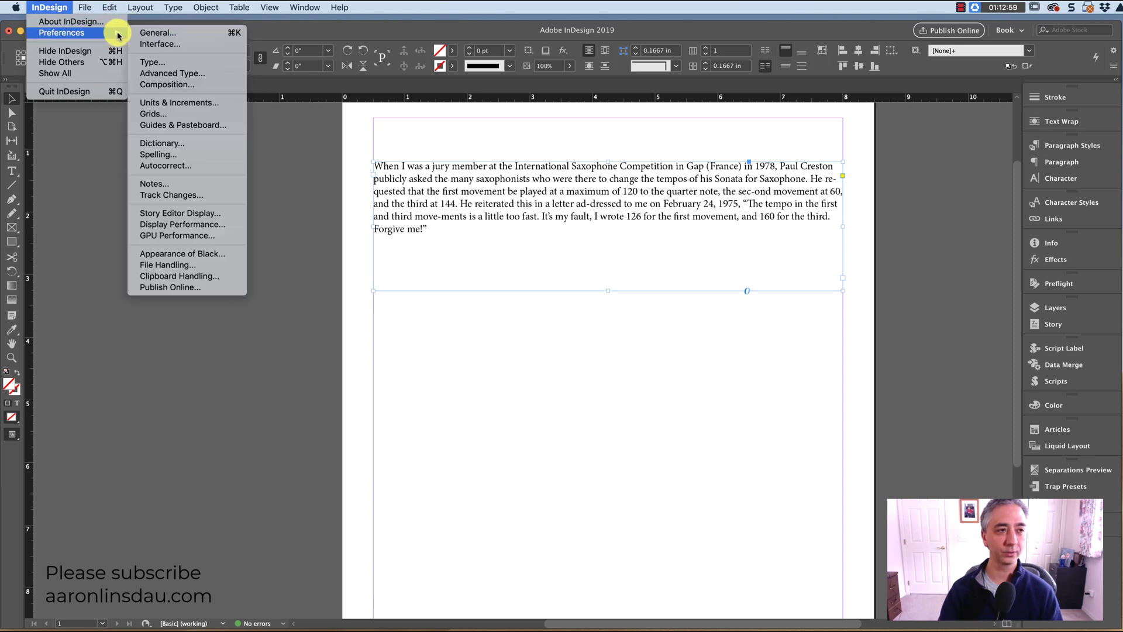
left_click(191, 277)
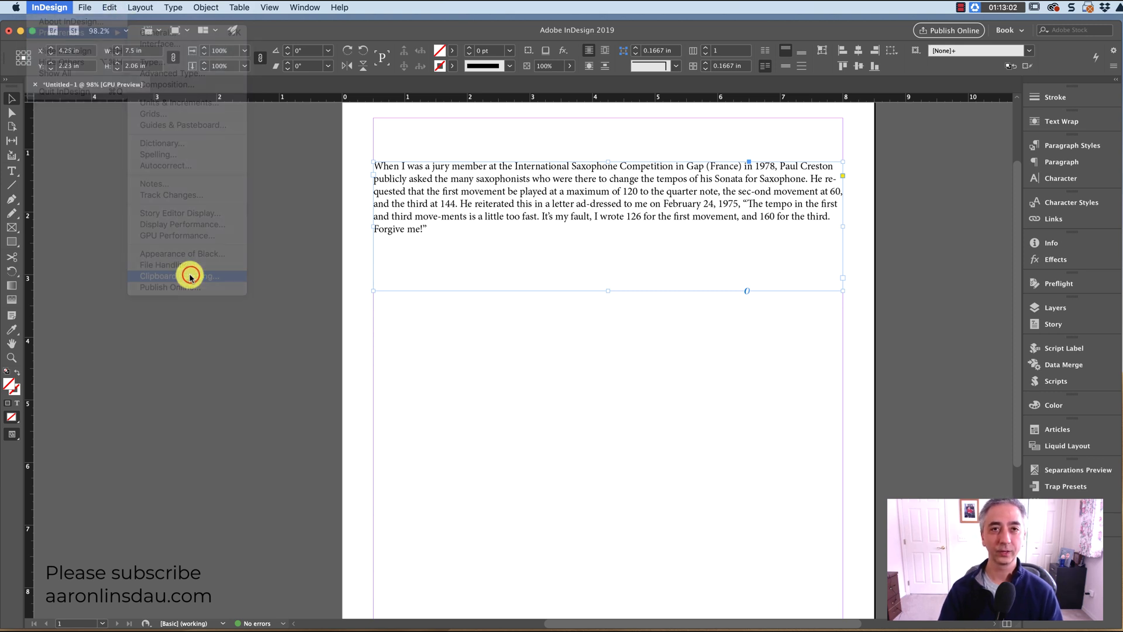
left_click_drag(388, 169, 403, 165)
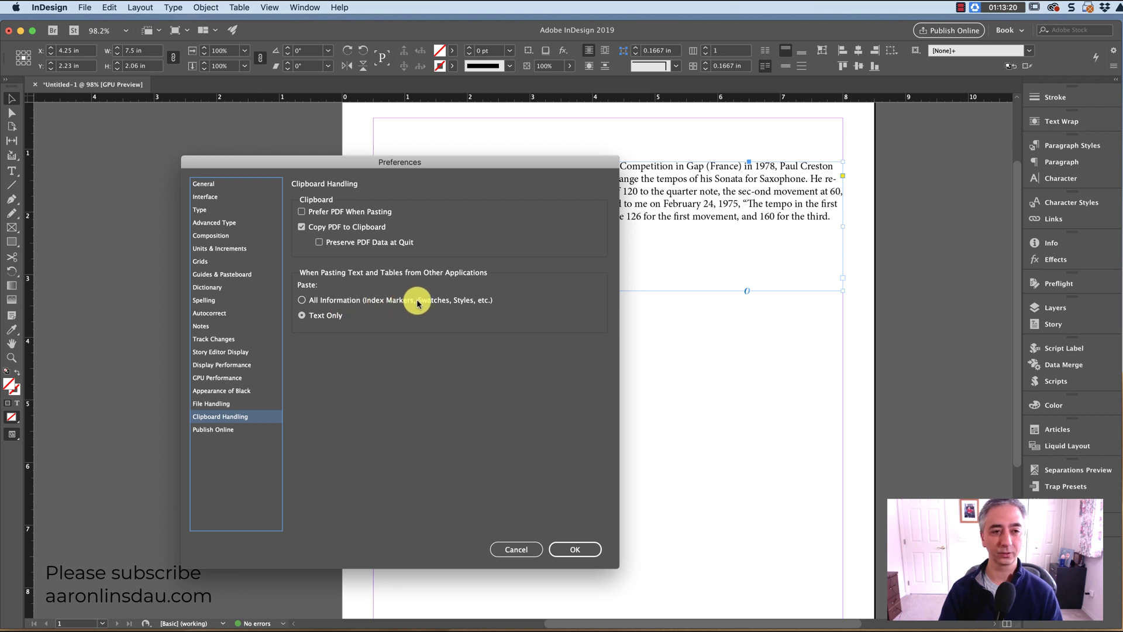
left_click(302, 300)
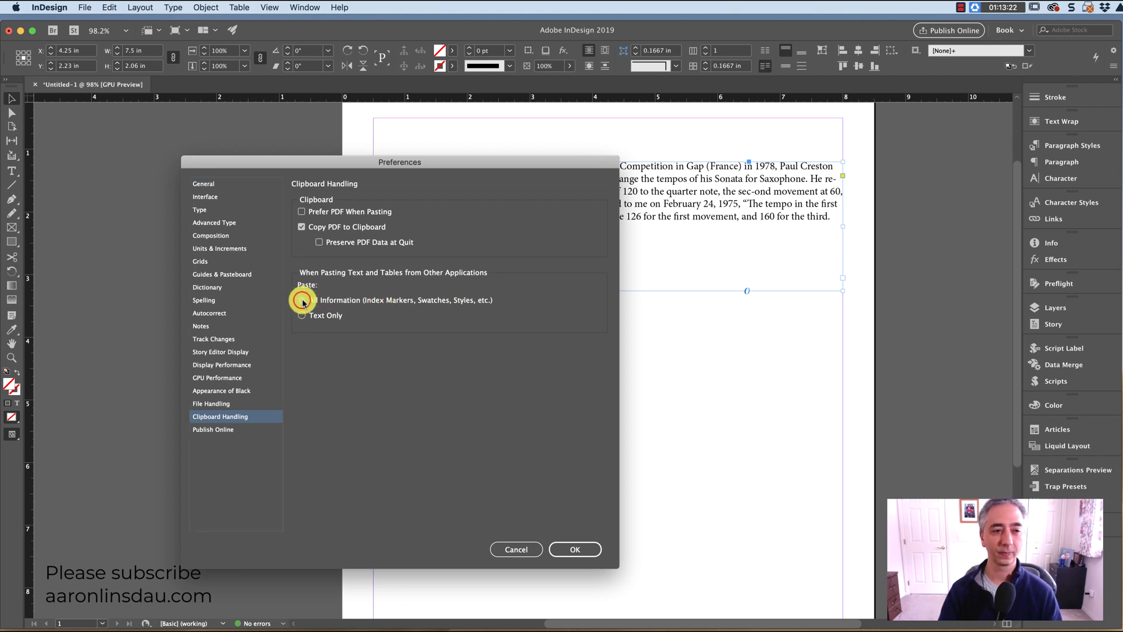
left_click(574, 549)
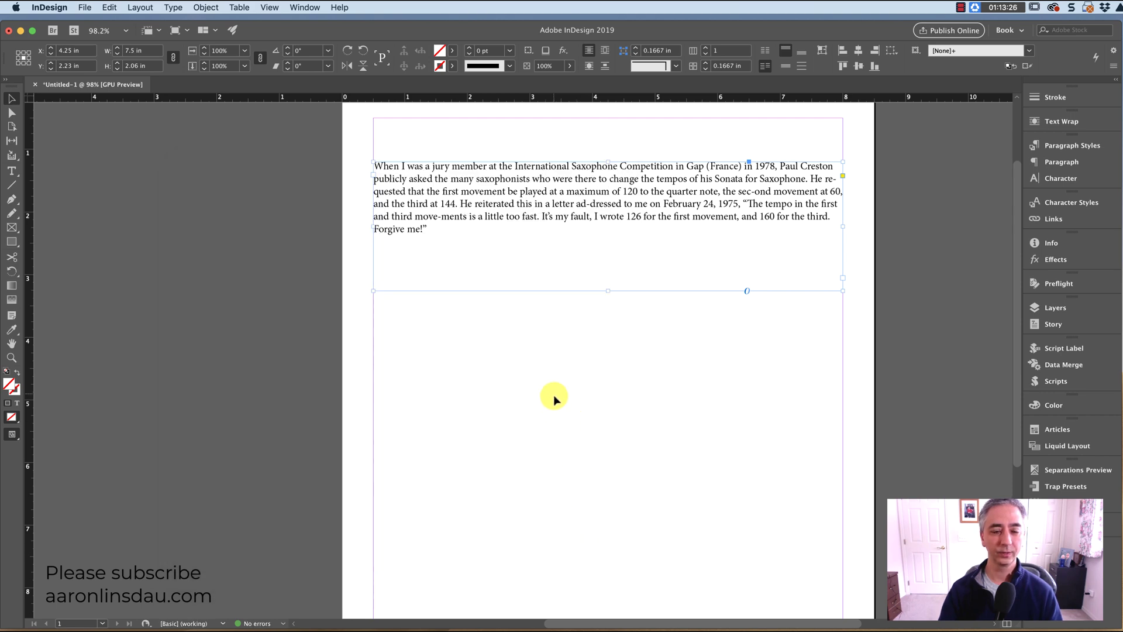
Step: Copy the still-selected Word paragraph again, then return to InDesign and deselect the frame
key("super+Tab")
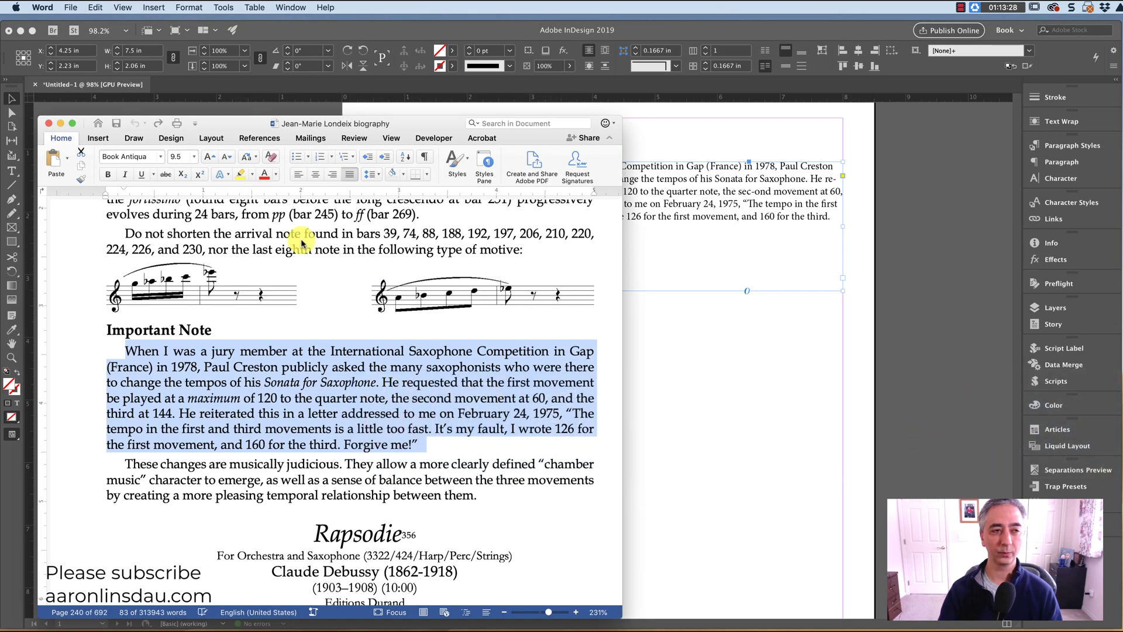
left_click(94, 7)
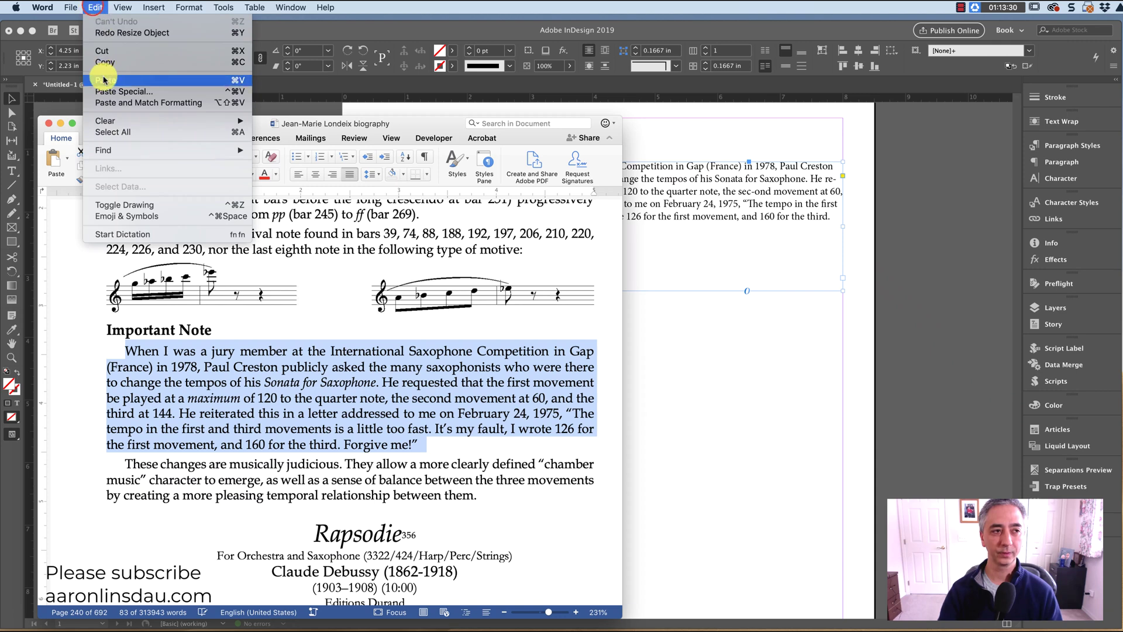
left_click(106, 59)
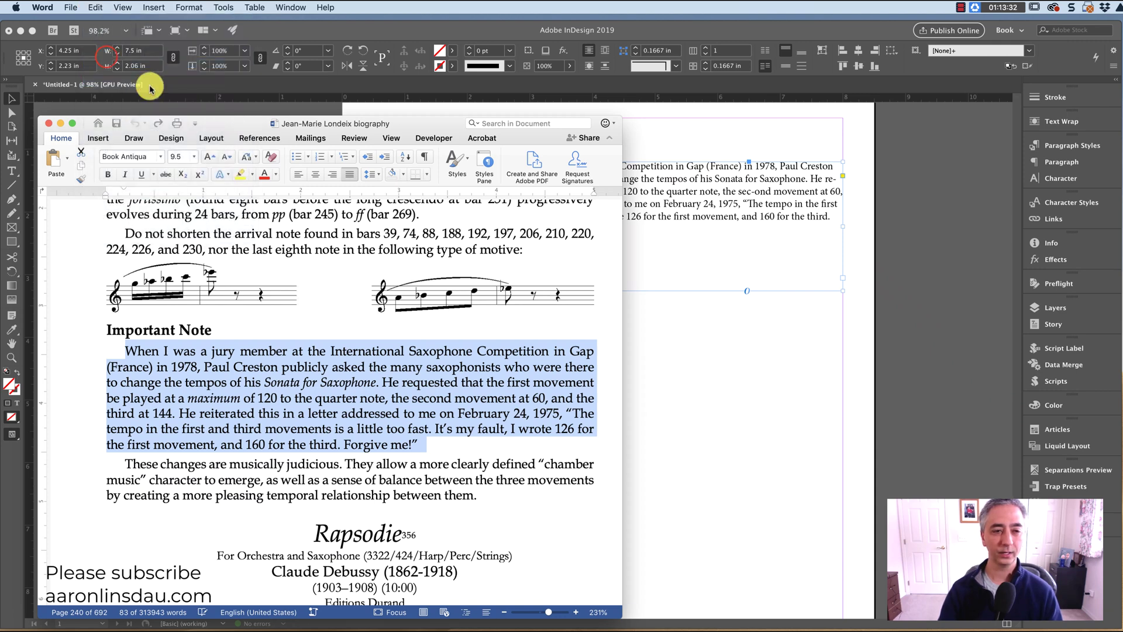
left_click(700, 332)
left_click(595, 334)
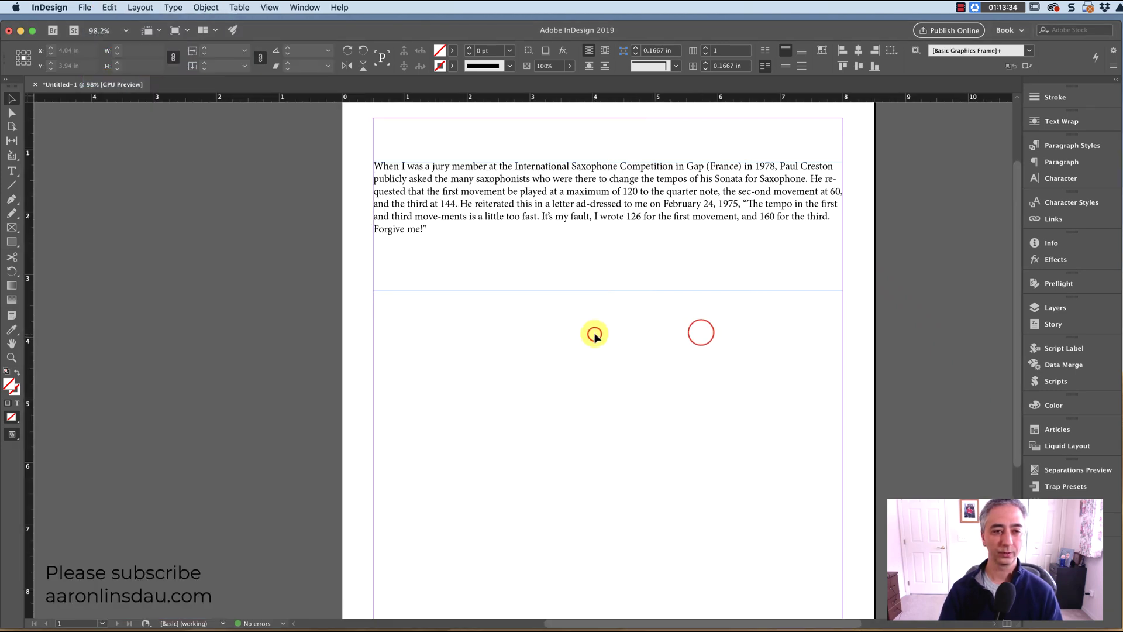
Step: Shorten the first text frame to 1.25 in tall
left_click(606, 291)
left_click_drag(606, 291, 608, 239)
left_click(477, 322)
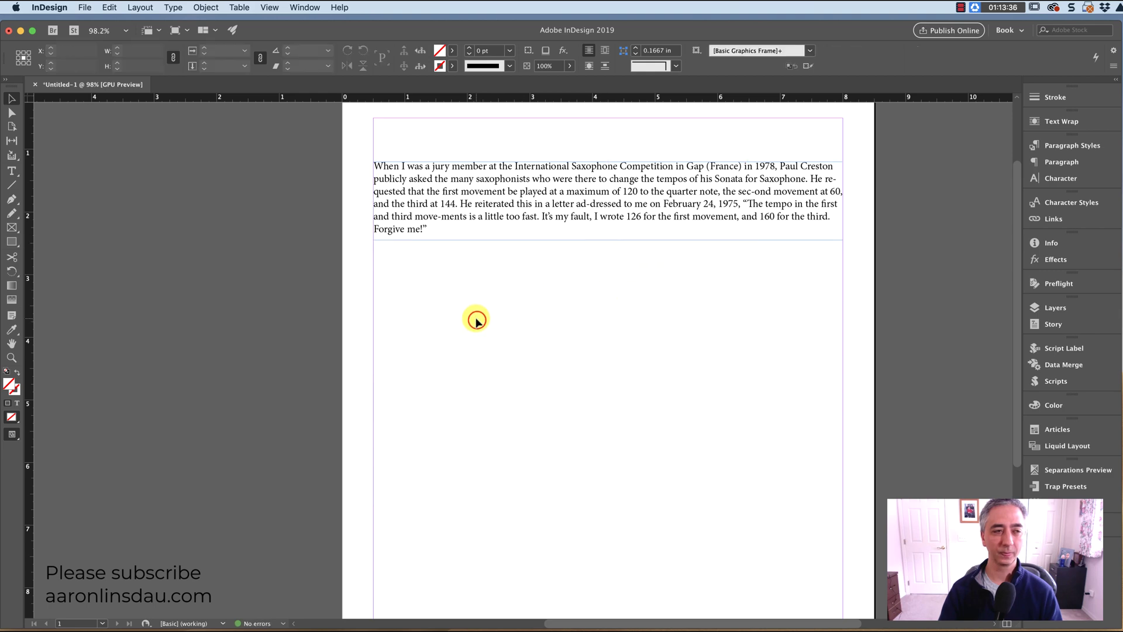
Step: Paste the formatted paragraph into a new frame below the first, widened to the margins
left_click(112, 7)
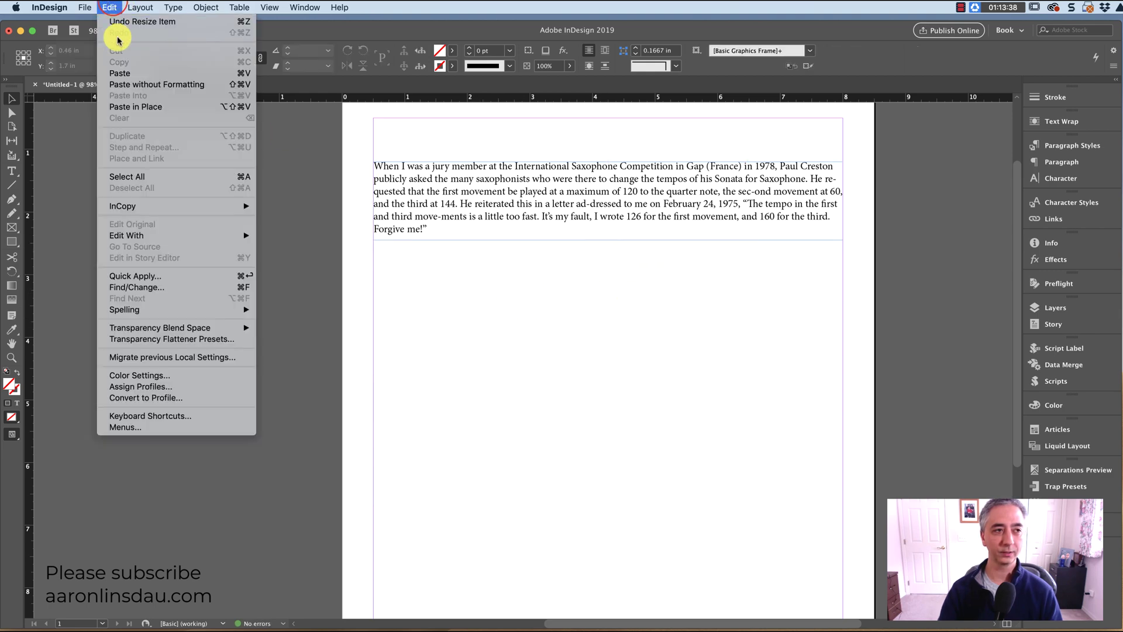
left_click(122, 73)
left_click_drag(563, 325, 477, 295)
left_click_drag(503, 381, 842, 377)
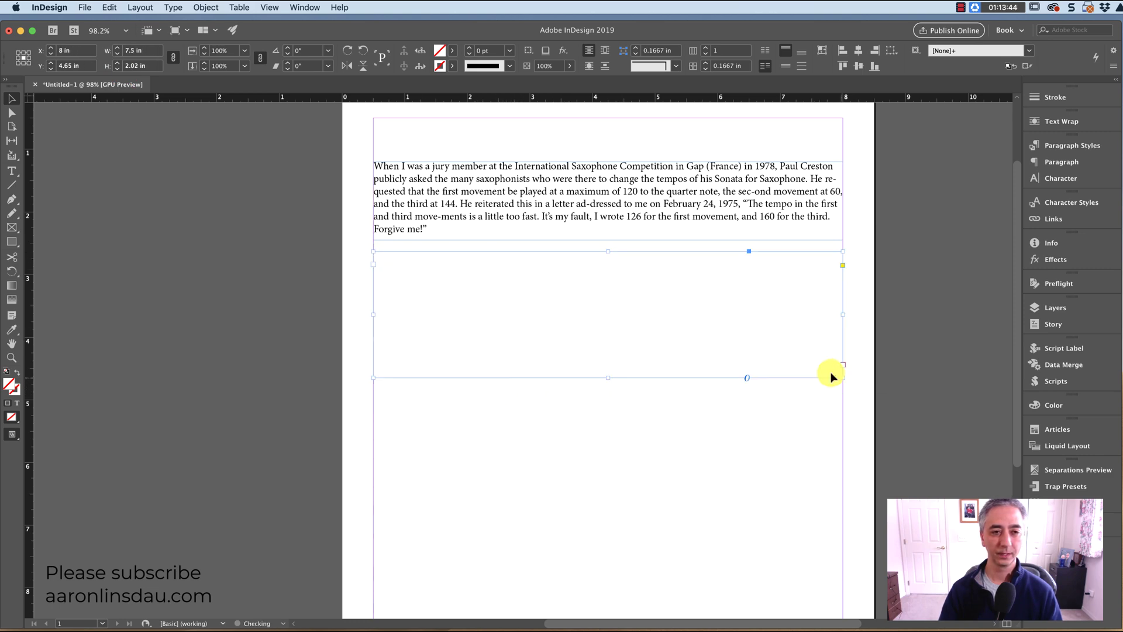
scroll(690, 279, "up", 5)
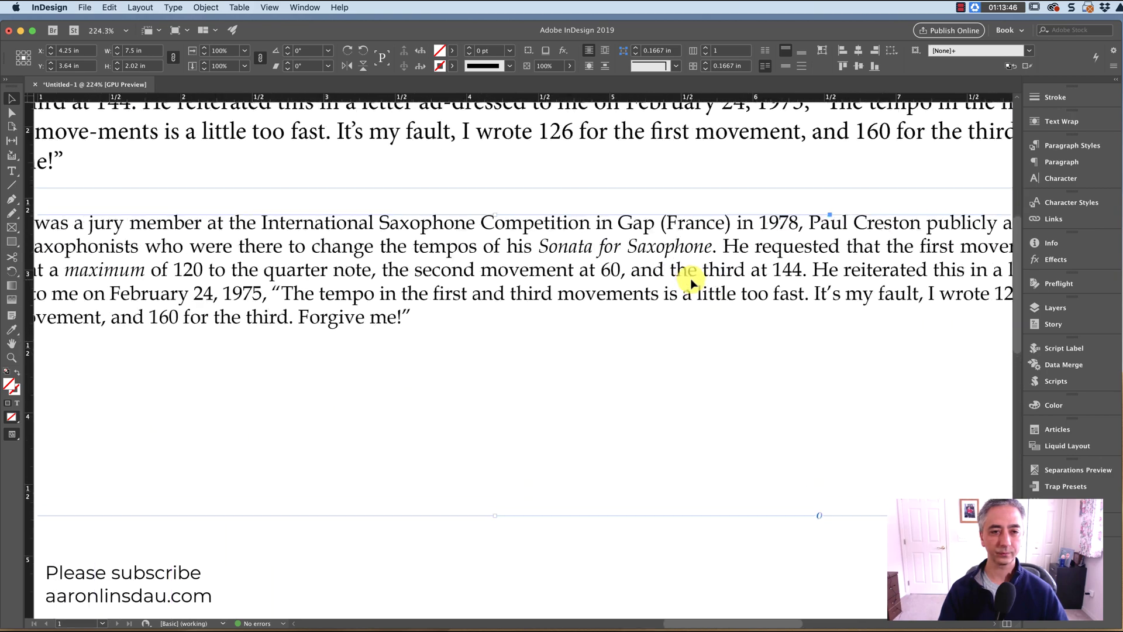
scroll(684, 283, "up", 2)
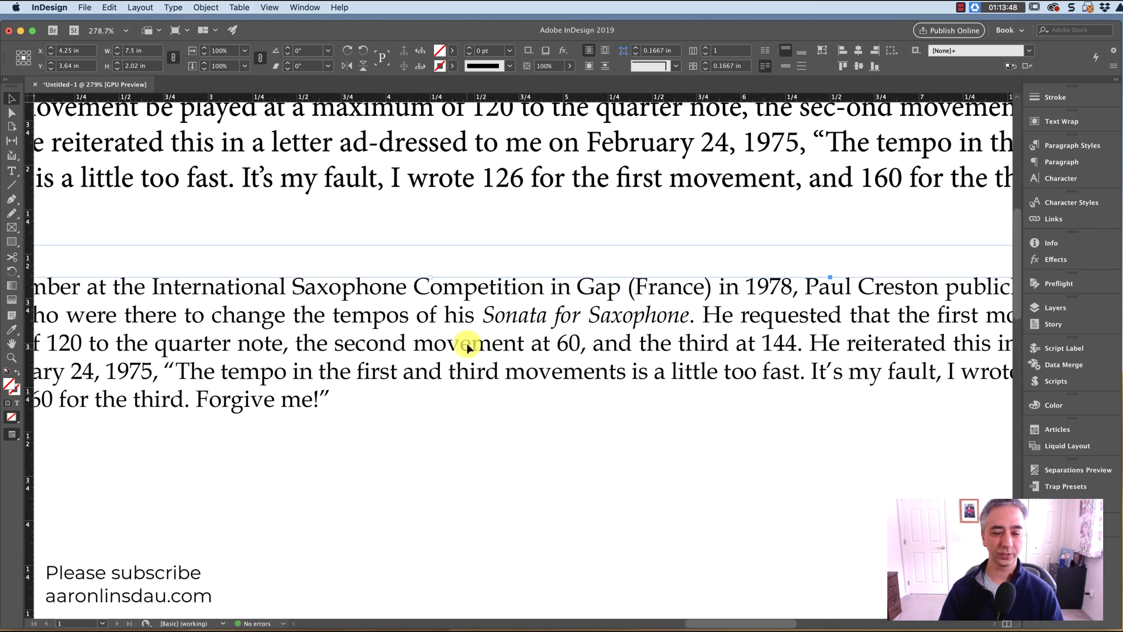
scroll(536, 334, "left", 10)
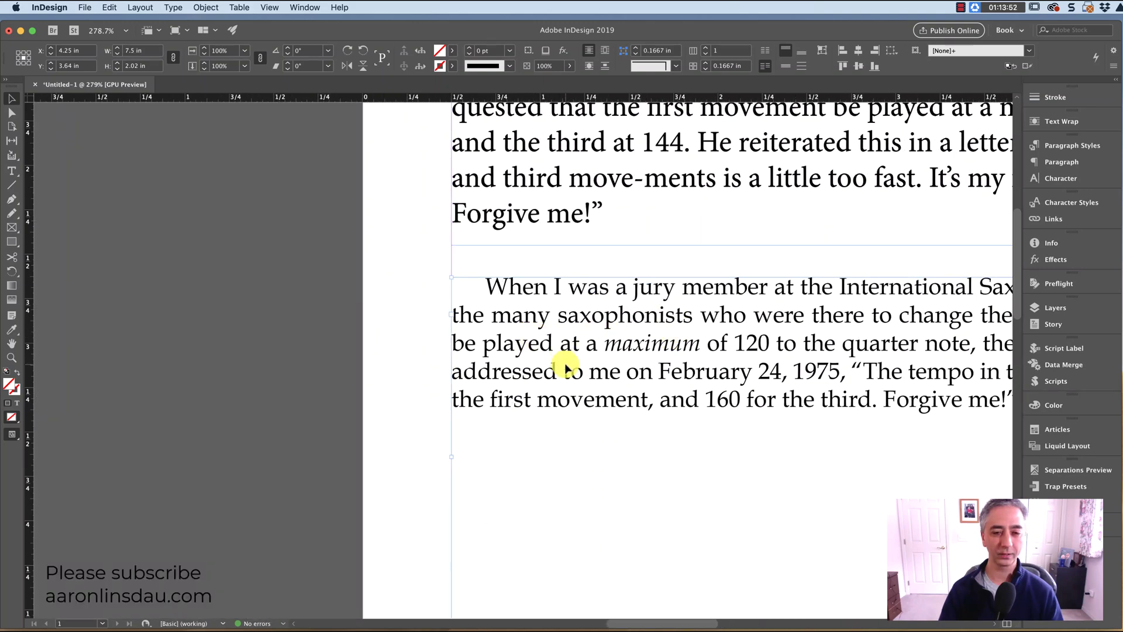
scroll(618, 306, "down", 5)
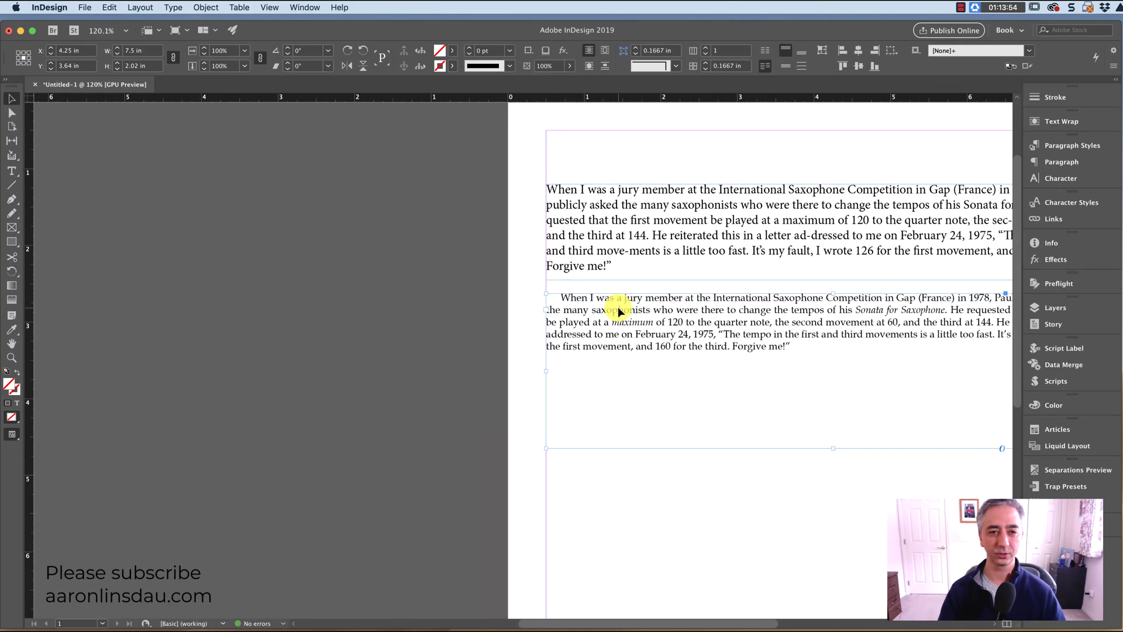